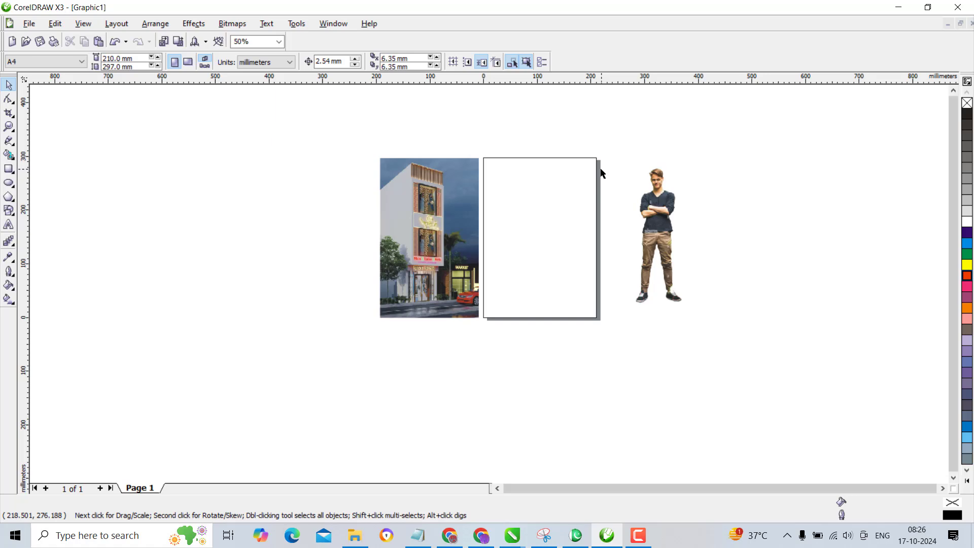
Step: Create a page-sized 210 × 297 mm rectangle, move it to the left of the building photo and fill it red
click(617, 209)
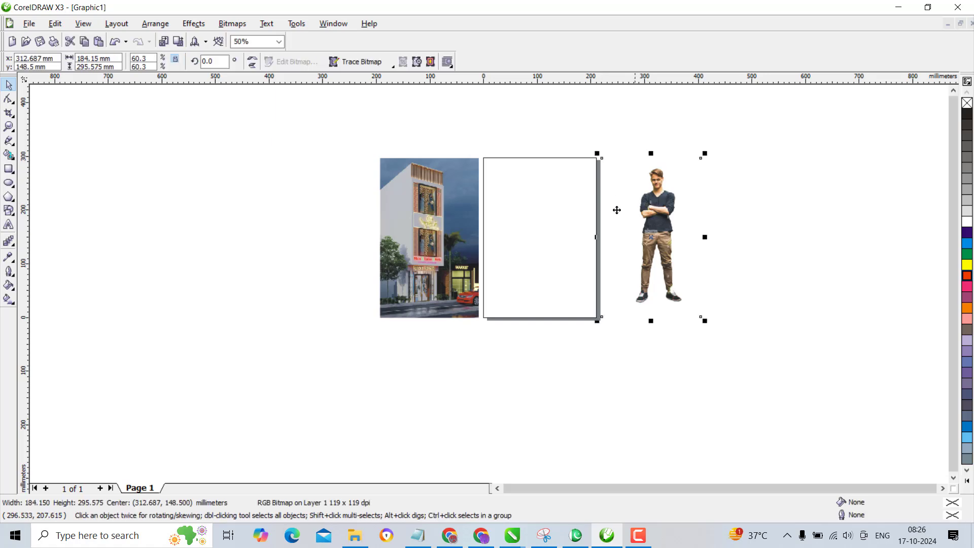
click(527, 192)
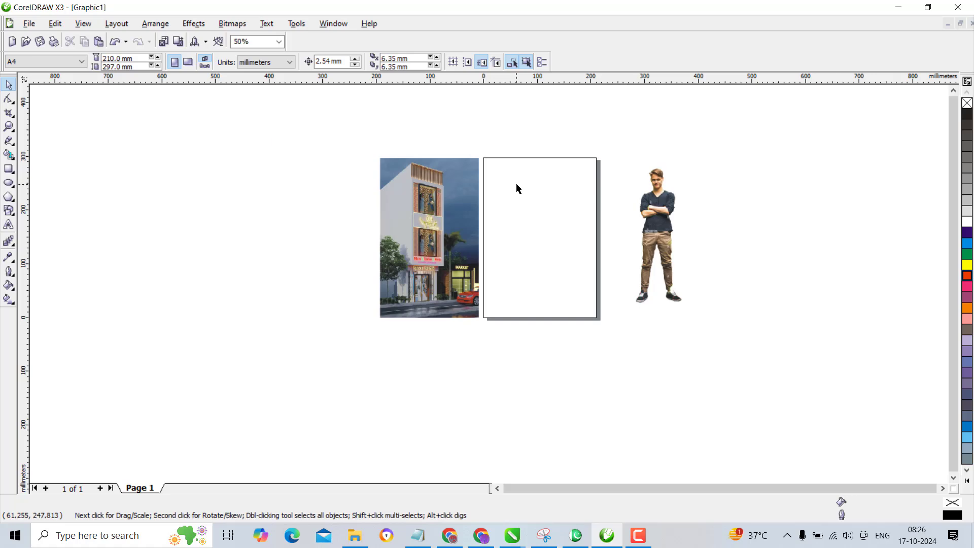
double_click(9, 169)
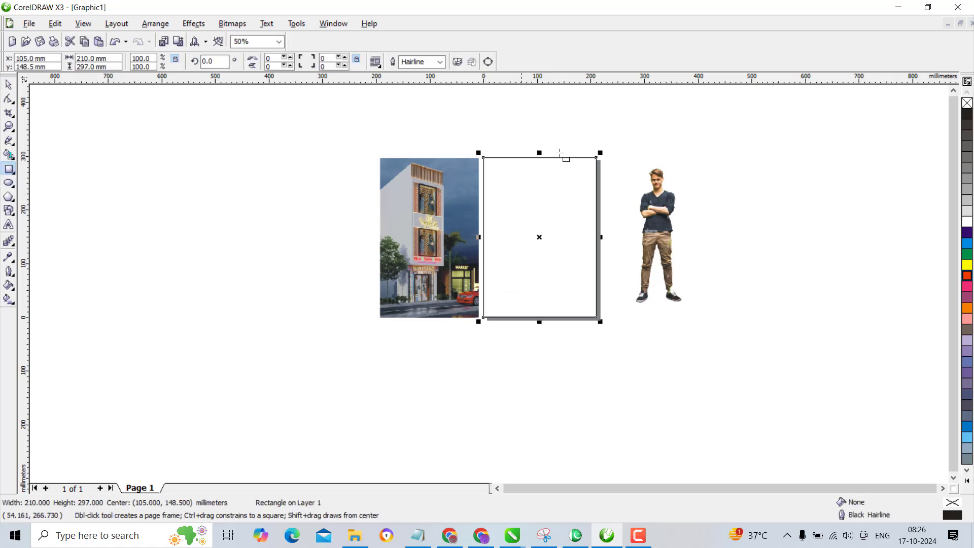
click(8, 85)
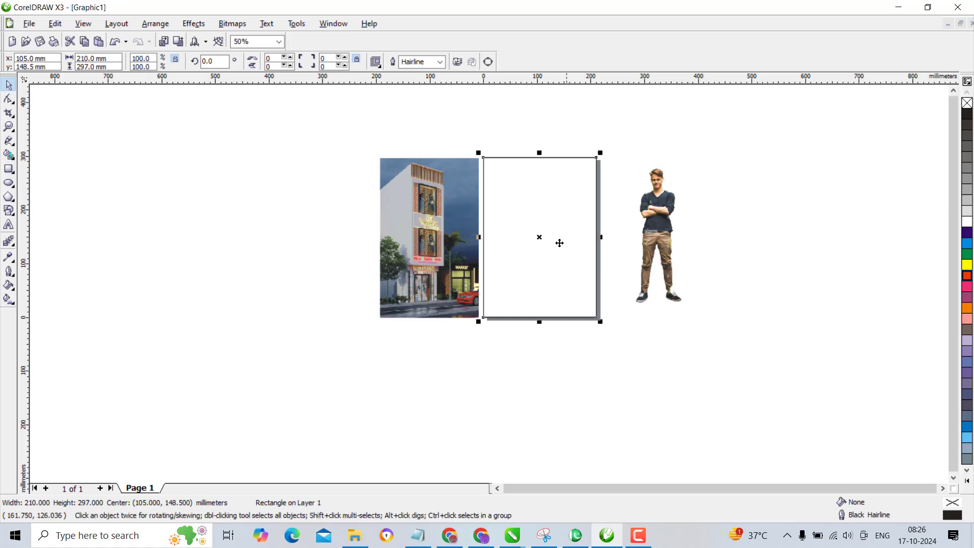
drag(535, 239, 274, 245)
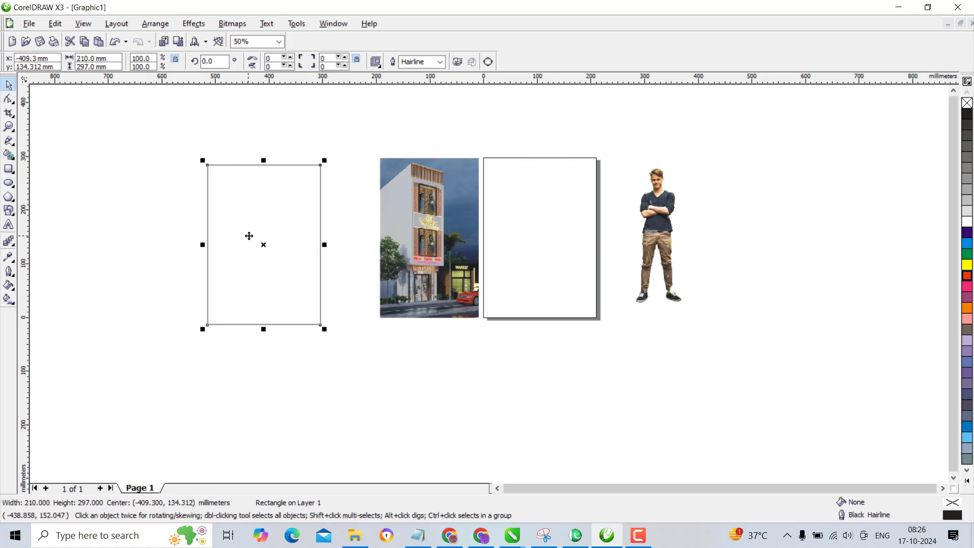
click(966, 275)
click(508, 361)
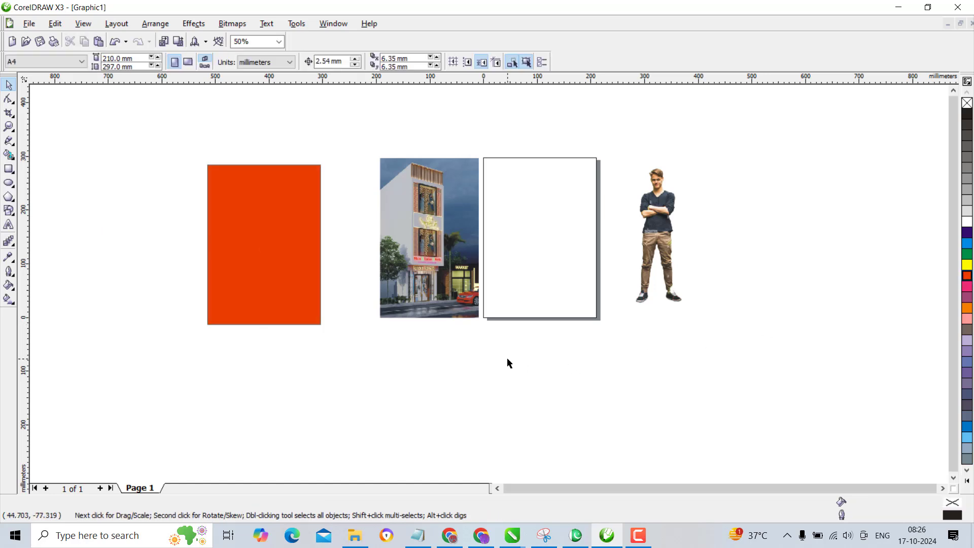
Step: Move the cut-out man photo over the lower part of the red rectangle and enlarge it to about 260 × 417 mm
click(666, 224)
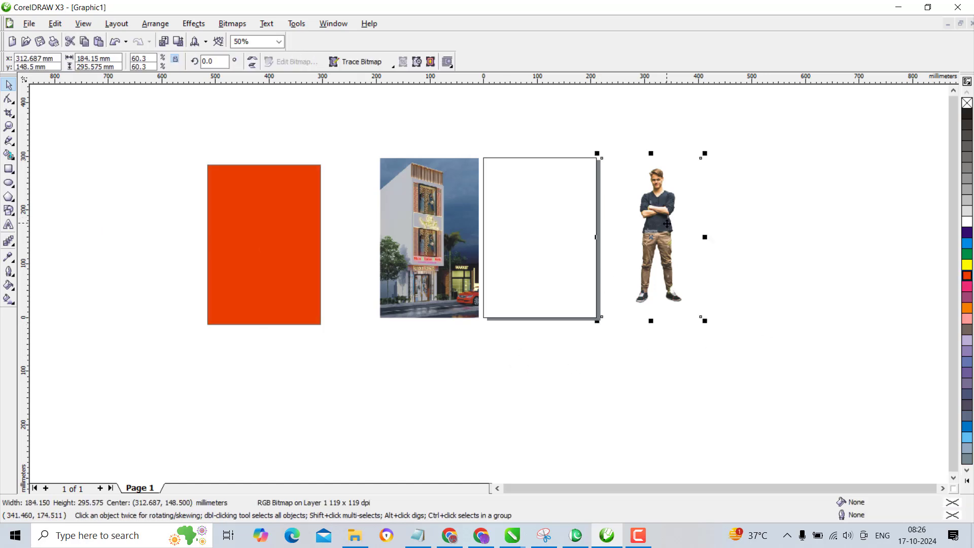
drag(666, 224, 298, 281)
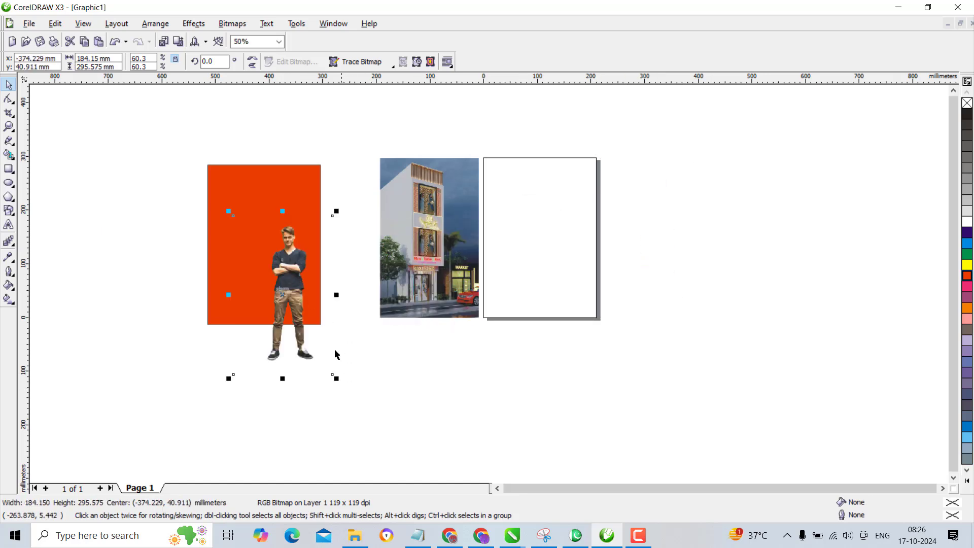
drag(333, 374, 372, 417)
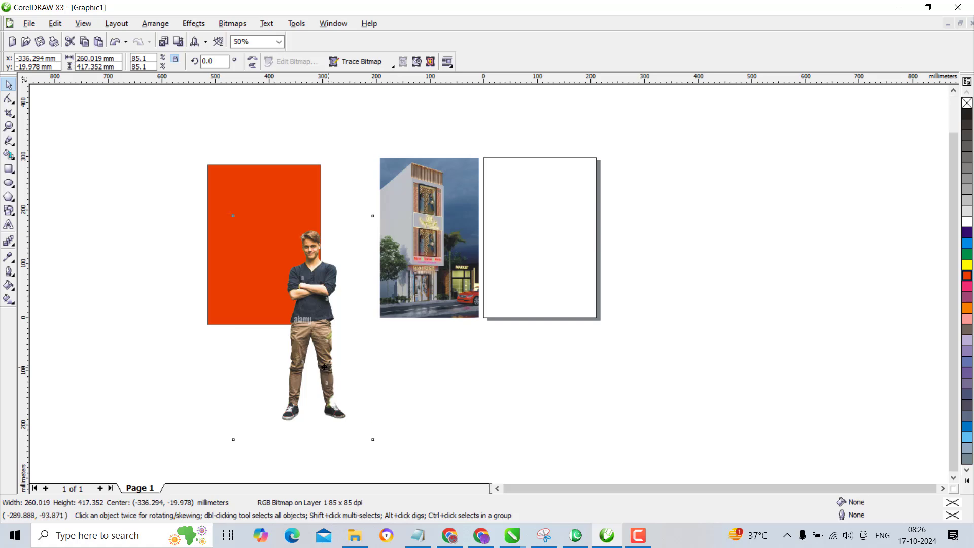
drag(327, 367, 304, 347)
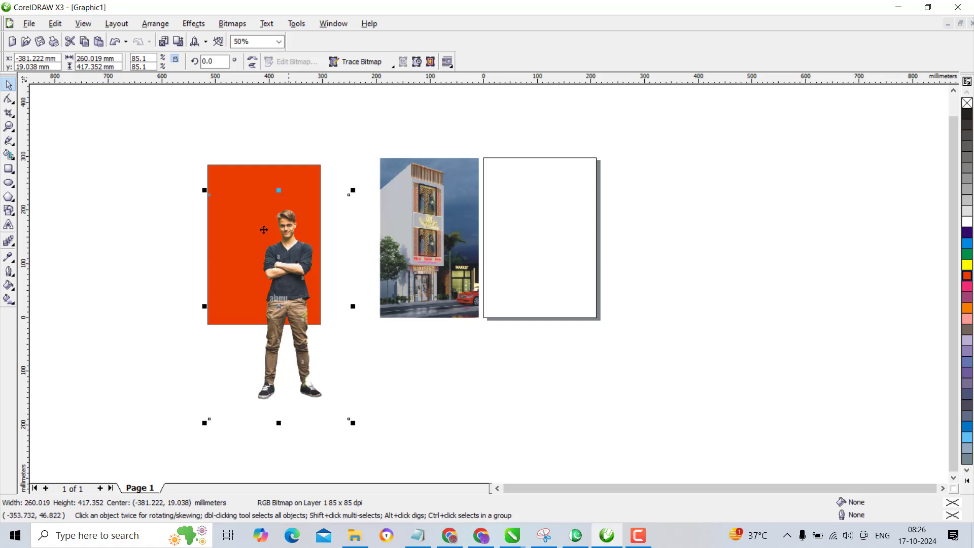
Step: PowerClip the man photo inside the red rectangle as its container
right_click(302, 333)
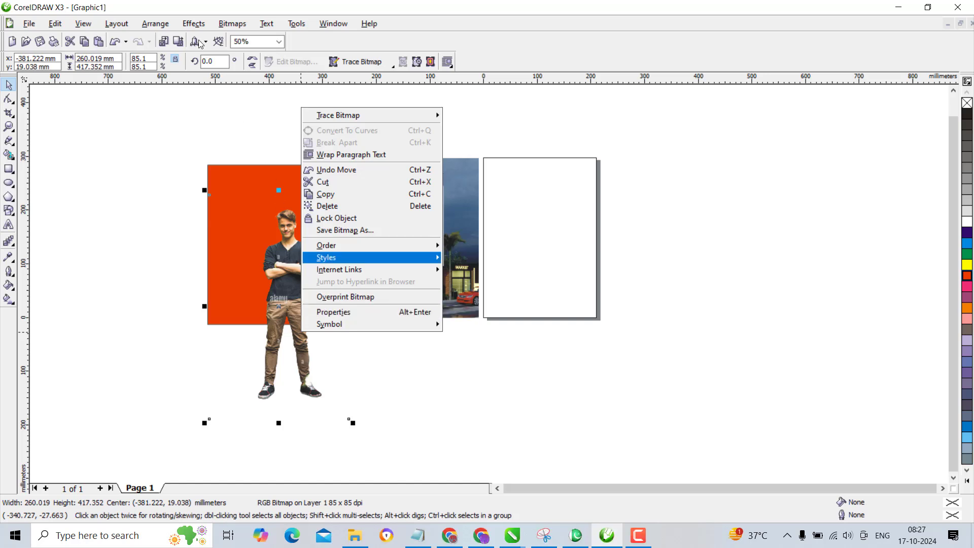
click(193, 23)
click(193, 23)
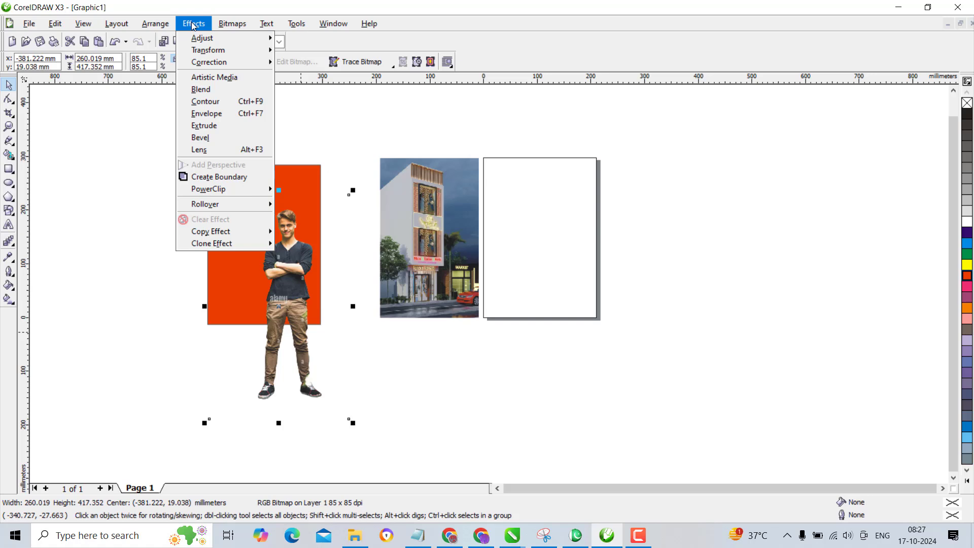
mouse_move(200, 191)
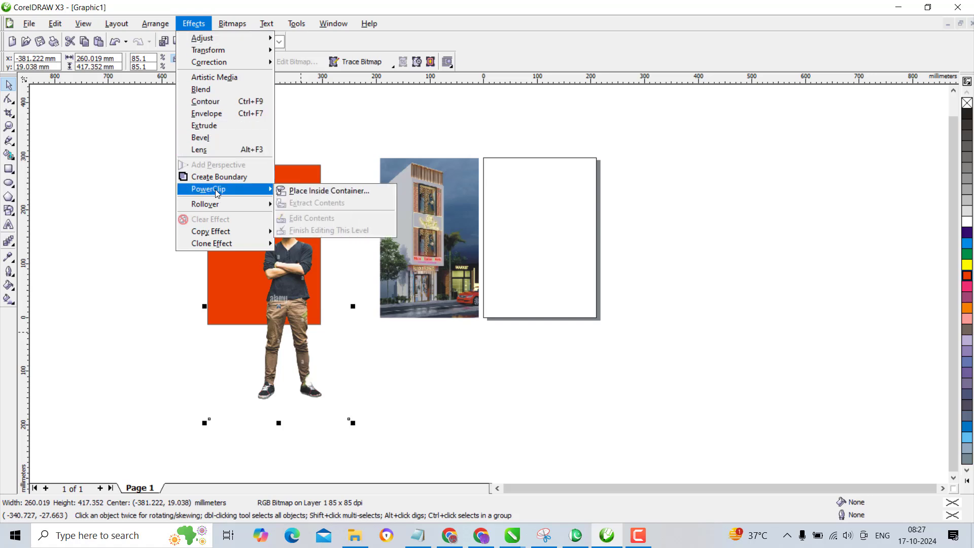
click(308, 191)
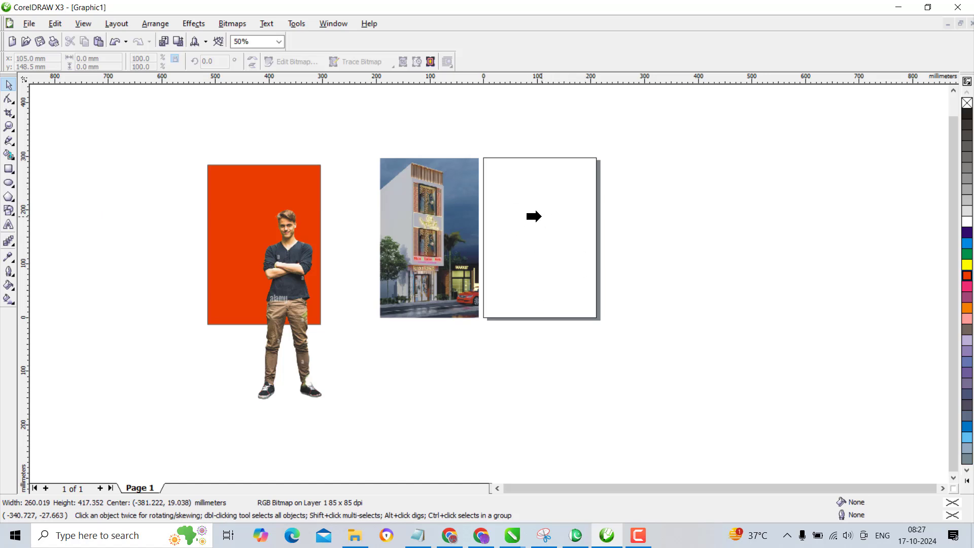
click(525, 178)
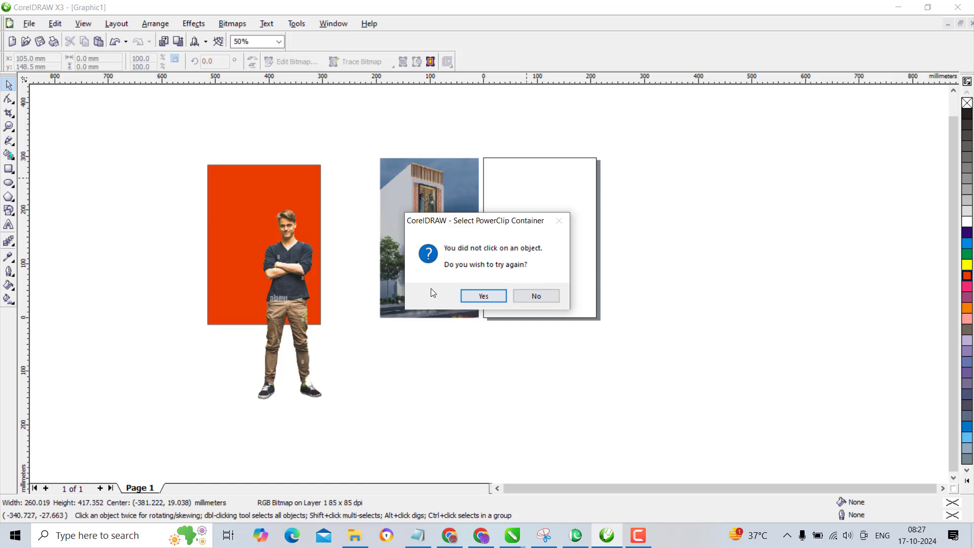
click(483, 297)
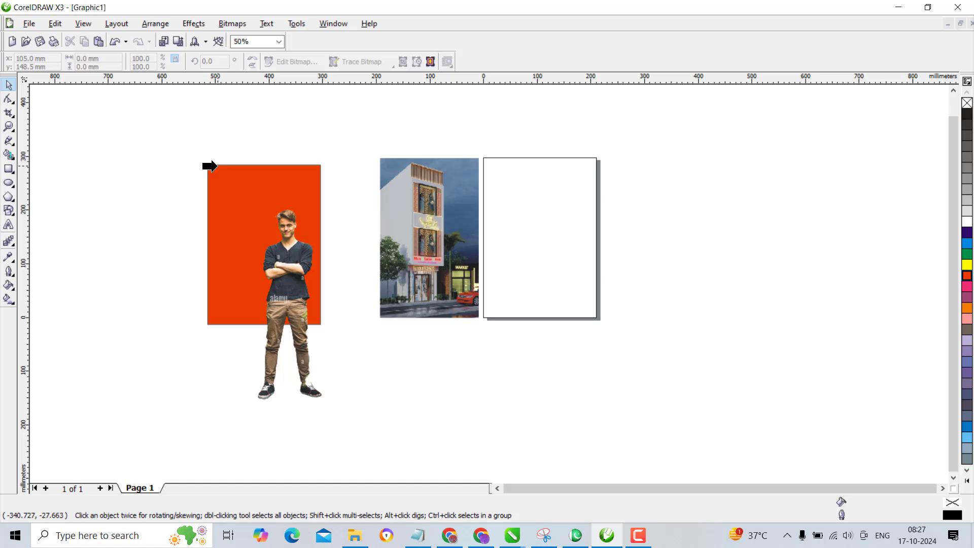
click(216, 167)
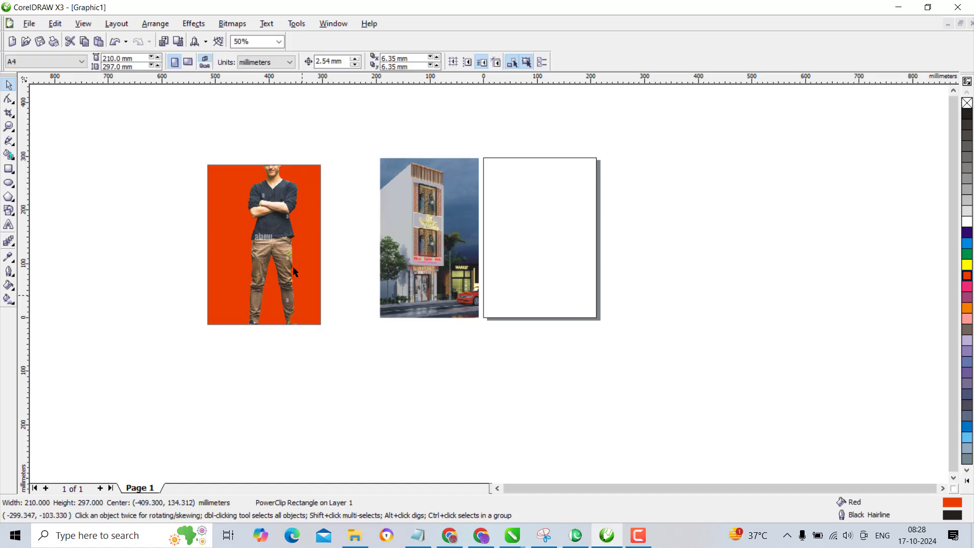
Step: Move the clipped red rectangle to the far side of the blank page, then back beside the building photo
drag(293, 266, 706, 248)
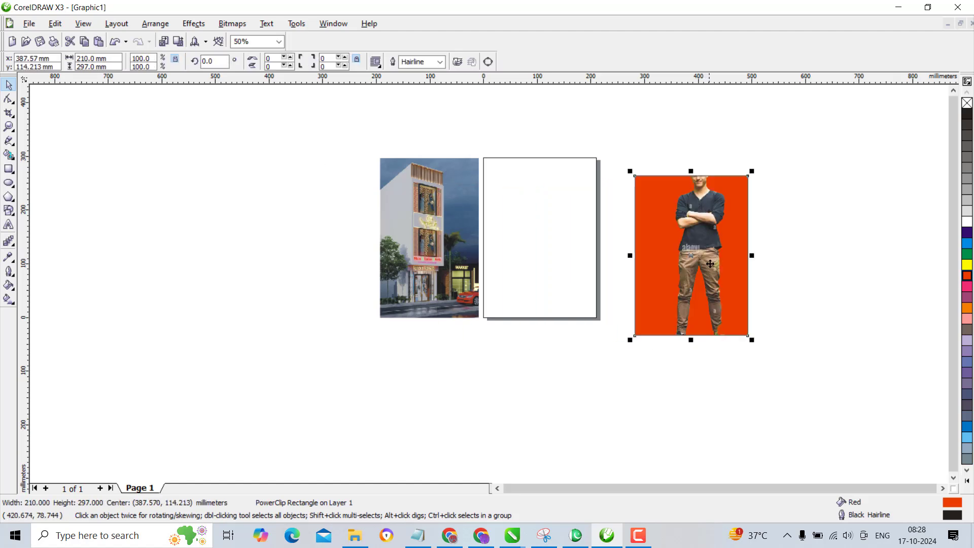
drag(677, 310, 244, 236)
key(Escape)
Step: Edit the PowerClip contents, moving the man down toward the frame's right edge and enlarging him to about 304 × 488 mm
click(261, 223)
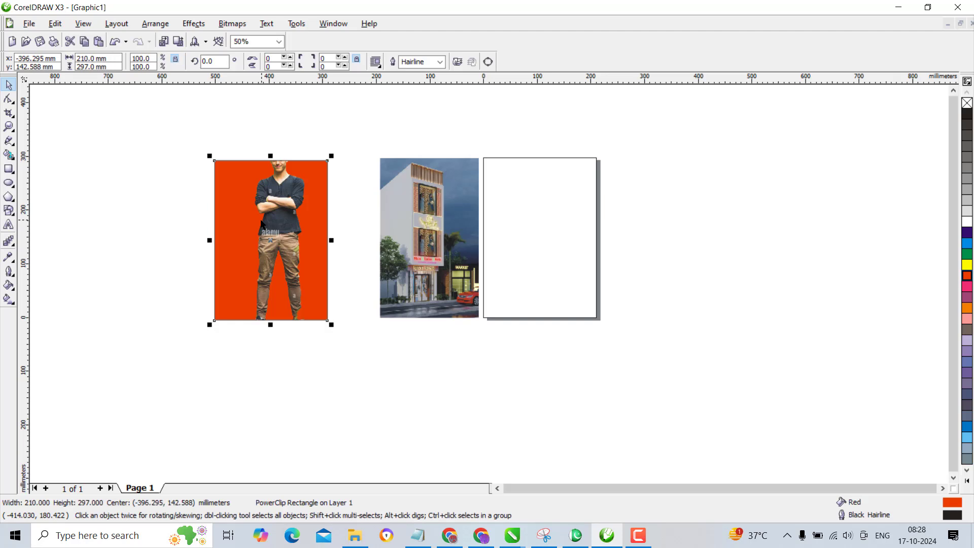
right_click(261, 223)
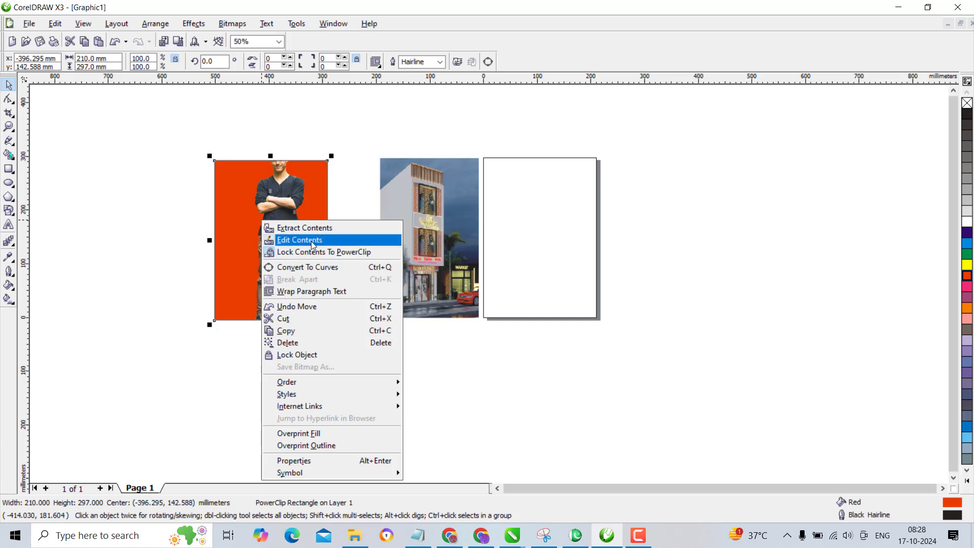
click(313, 246)
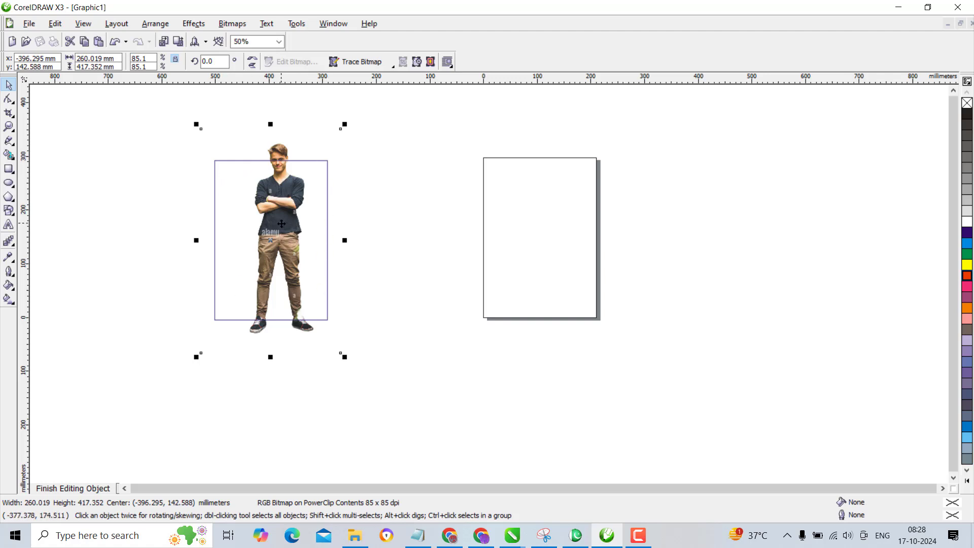
drag(282, 223, 298, 275)
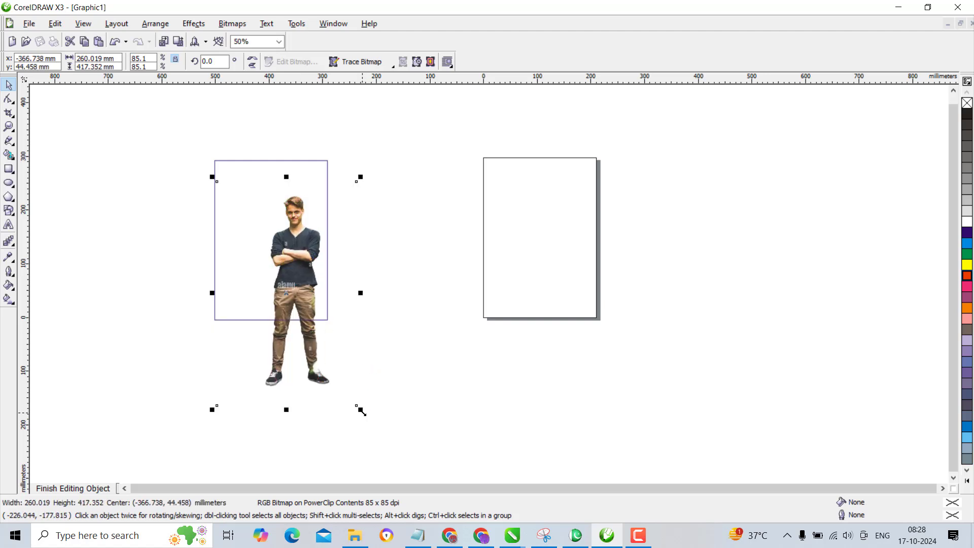
drag(361, 410, 388, 449)
drag(337, 361, 327, 333)
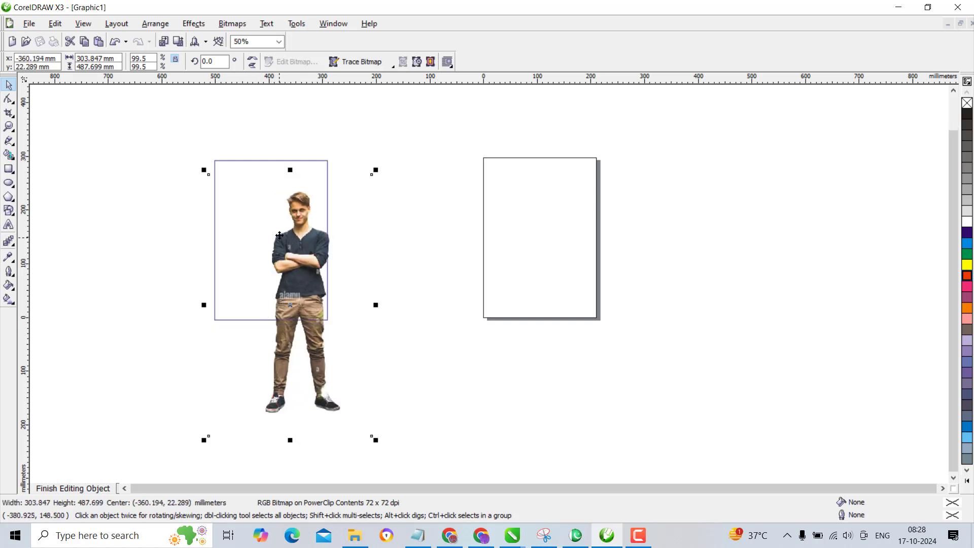
Step: Finish editing the PowerClip level and deselect the clipped rectangle
click(178, 168)
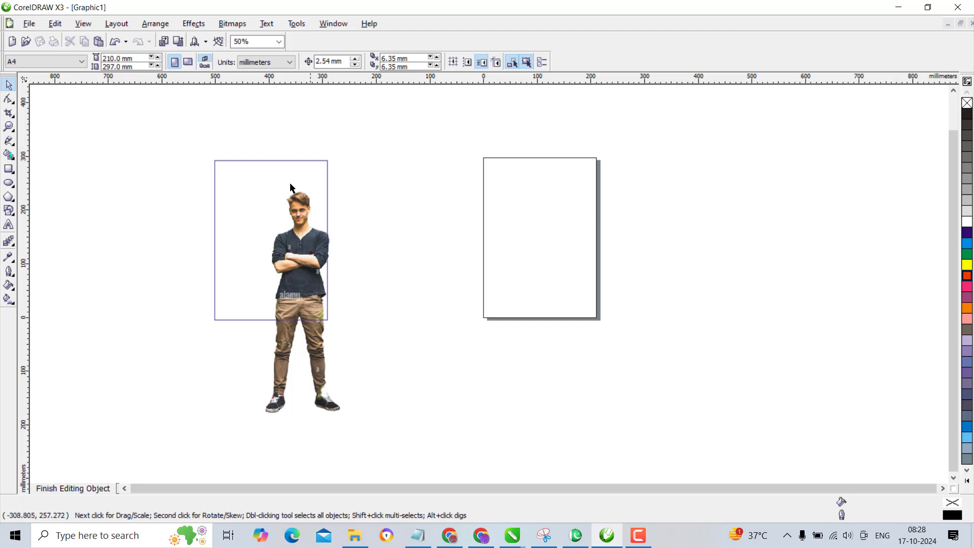
right_click(267, 178)
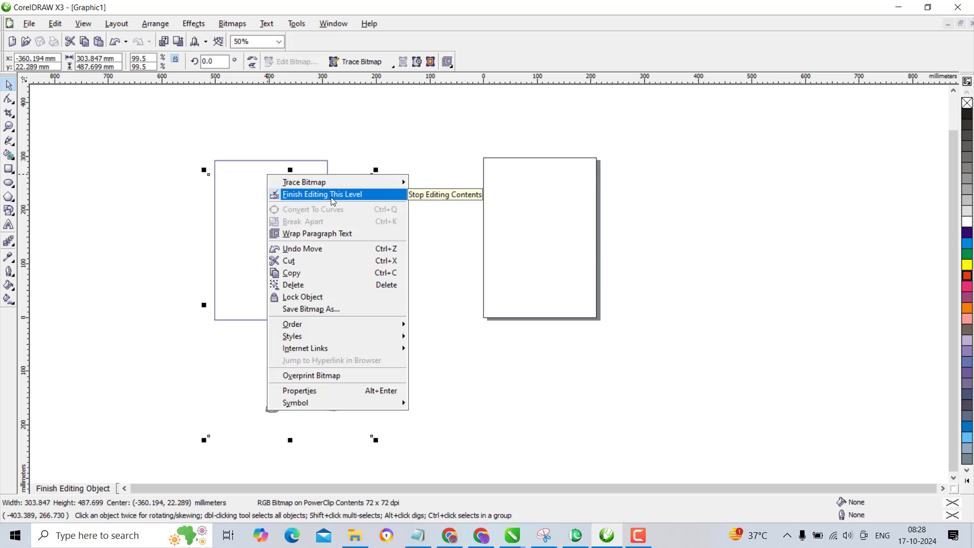
click(216, 133)
right_click(304, 212)
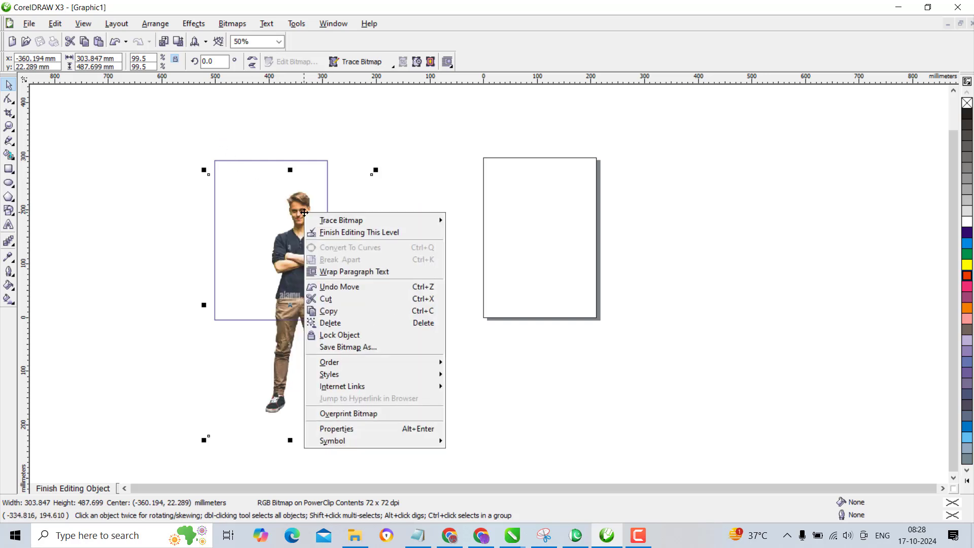
click(342, 234)
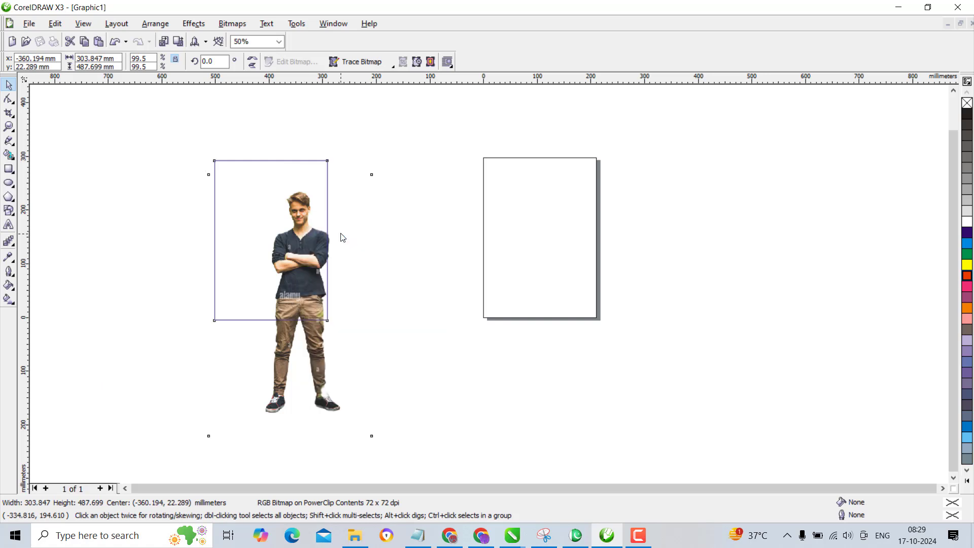
click(174, 224)
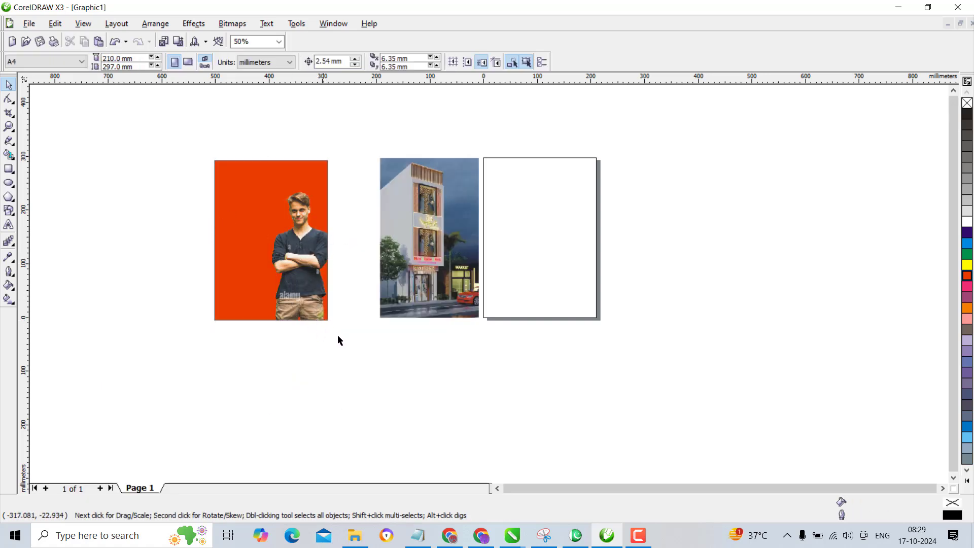
Step: Reposition the clipped red rectangle left of the building photo, level with the blank page, and deselect it
drag(310, 252, 263, 252)
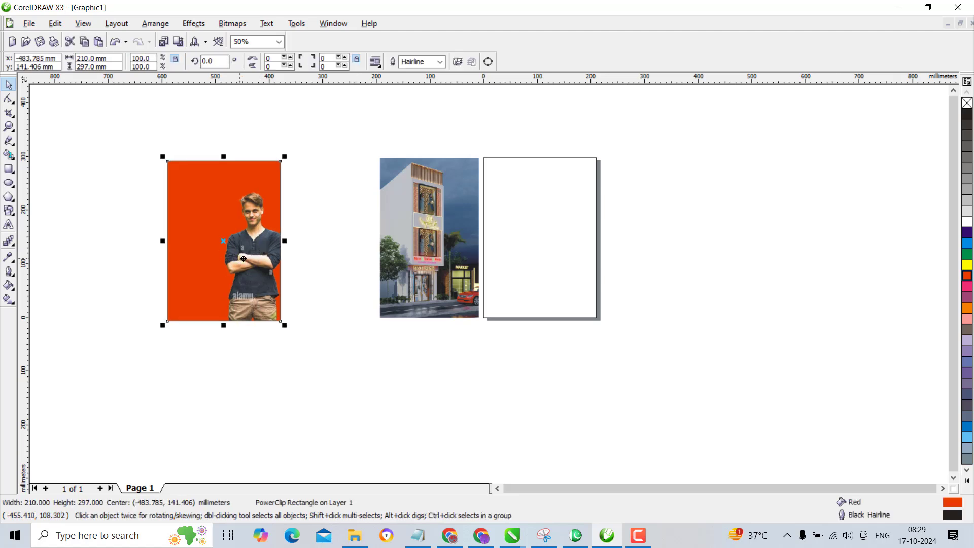
drag(262, 304, 303, 302)
click(304, 344)
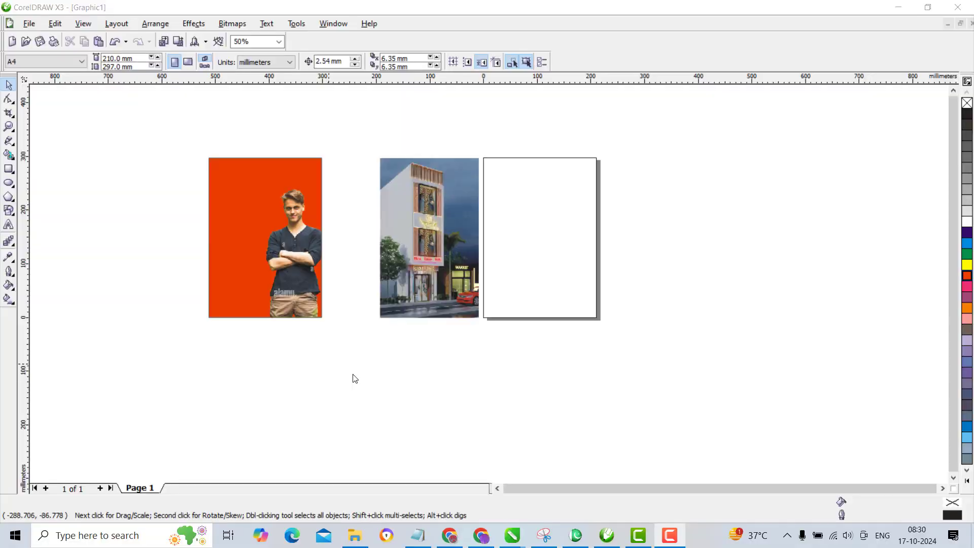
click(553, 421)
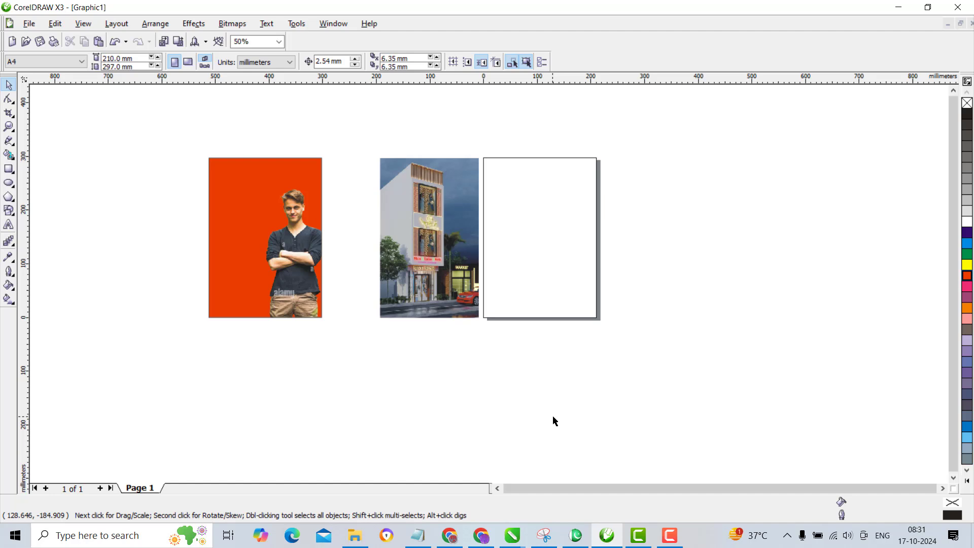
click(301, 302)
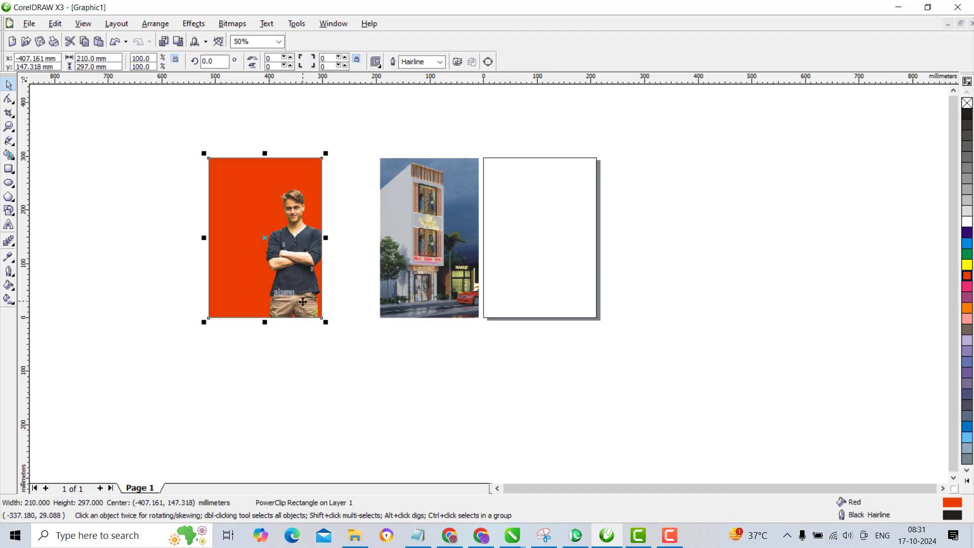
mouse_move(303, 302)
mouse_down()
mouse_move(278, 302)
mouse_move(304, 302)
mouse_up()
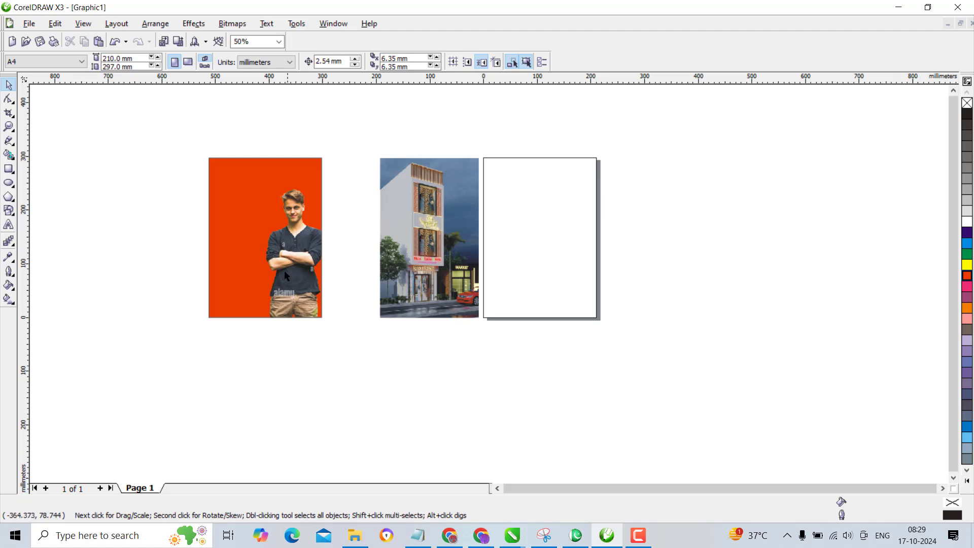
click(196, 25)
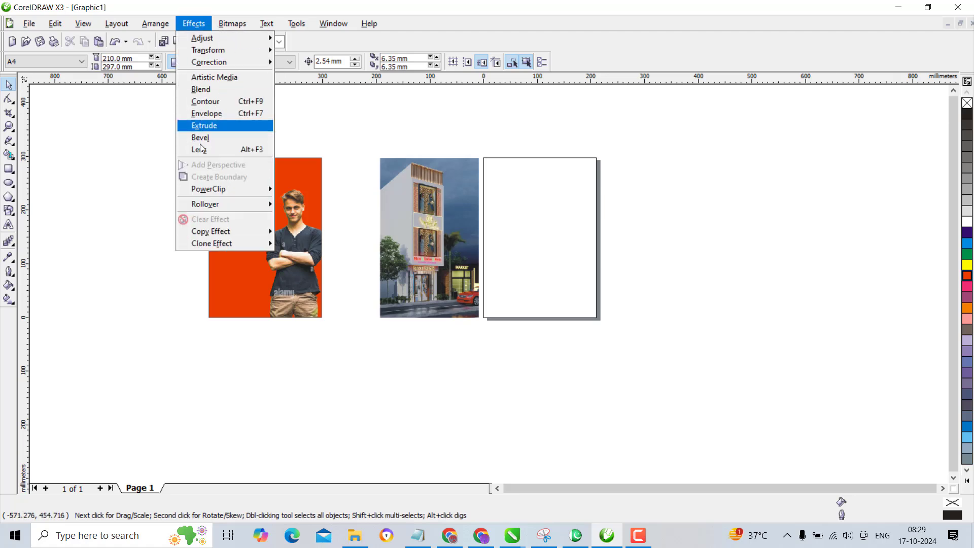
mouse_move(205, 196)
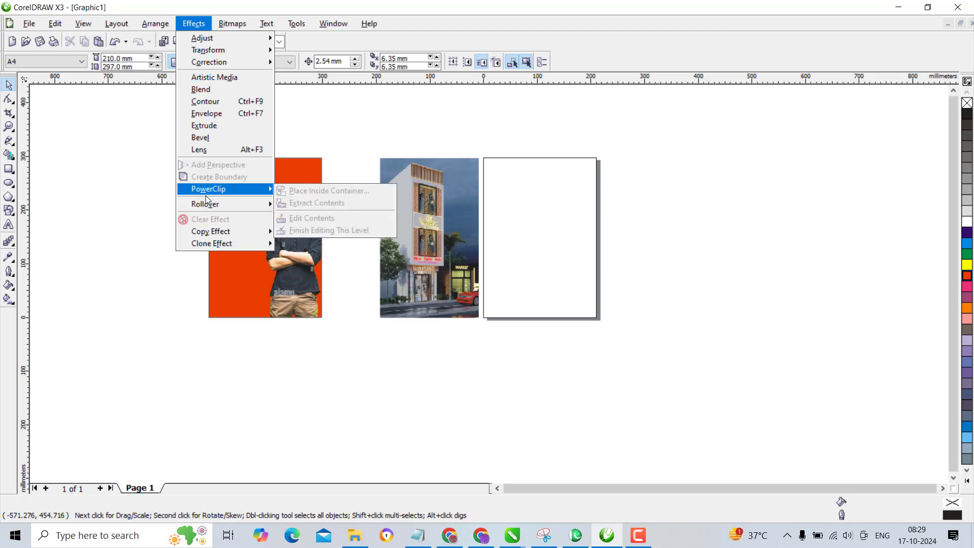
click(141, 219)
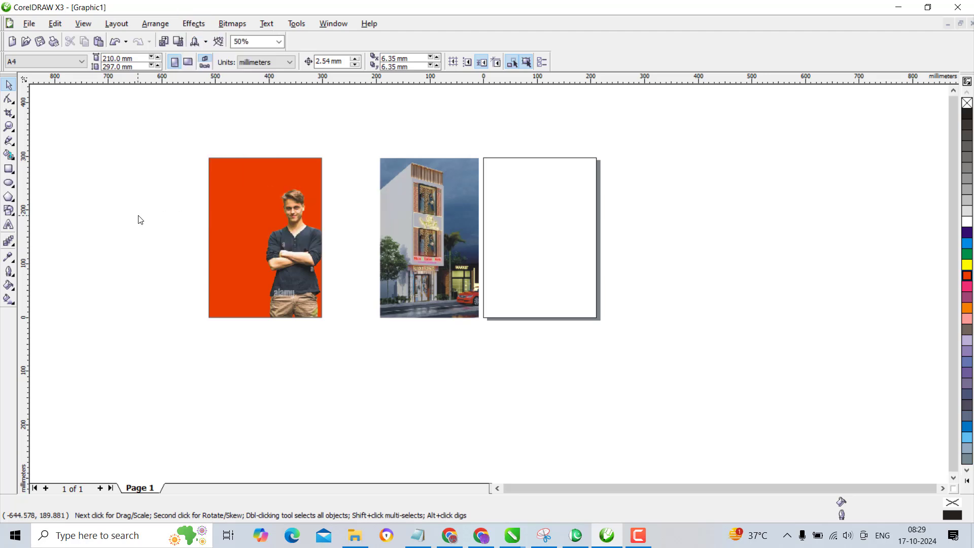